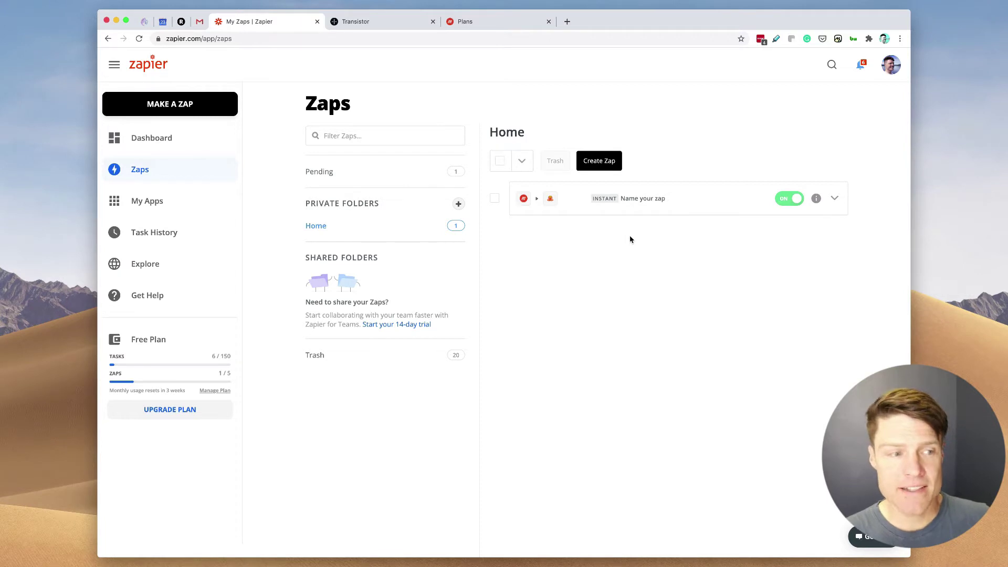
- Switch to the Memberful Plans page listing the five membership plans
{"action": "left_click", "coordinate": [520, 22]}
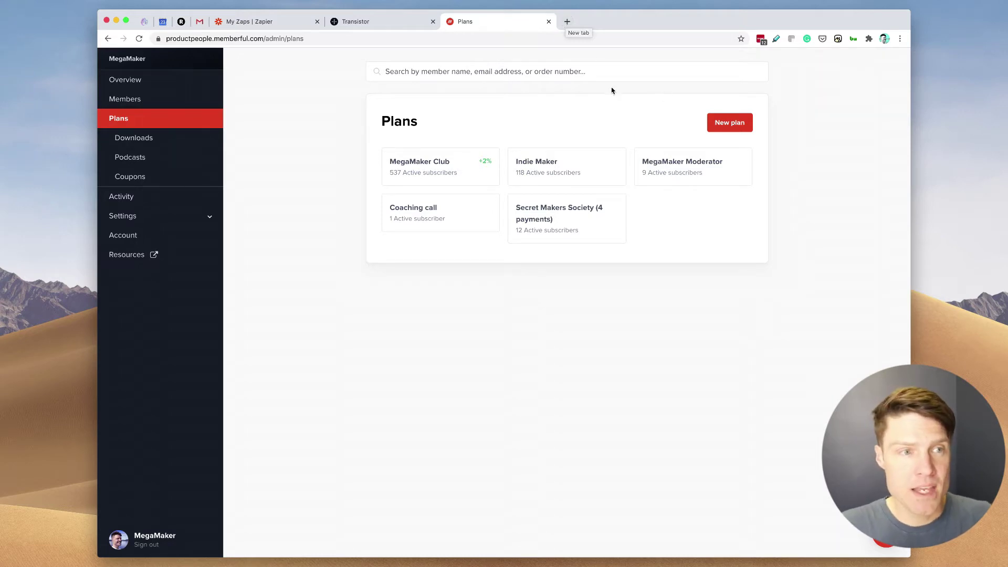
- Open the private MegaMaker Club podcast in Transistor and select the Zapier invite link in the notes
{"action": "left_click", "coordinate": [379, 26]}
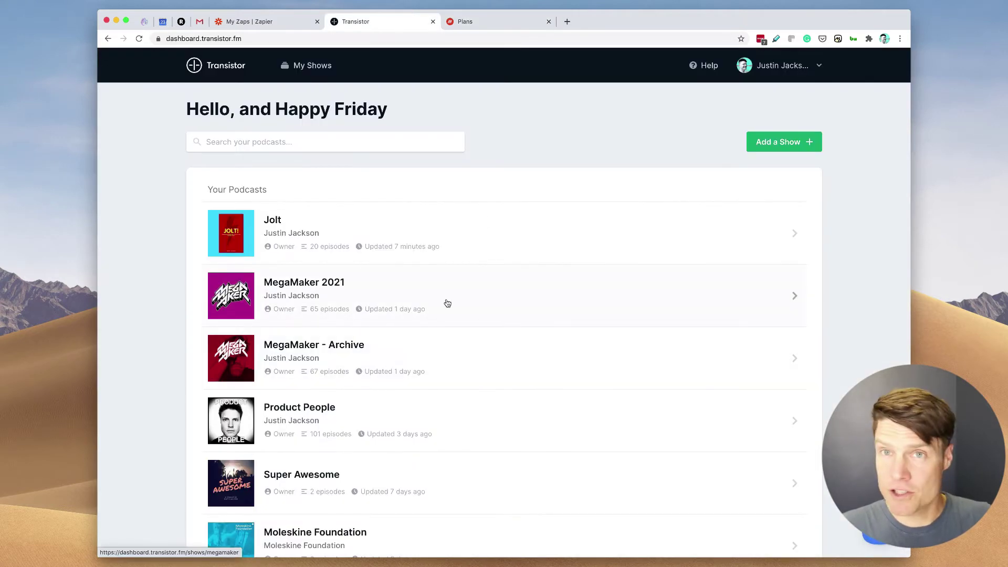
{"action": "scroll", "coordinate": [460, 308], "scroll_direction": "down", "scroll_amount": 6}
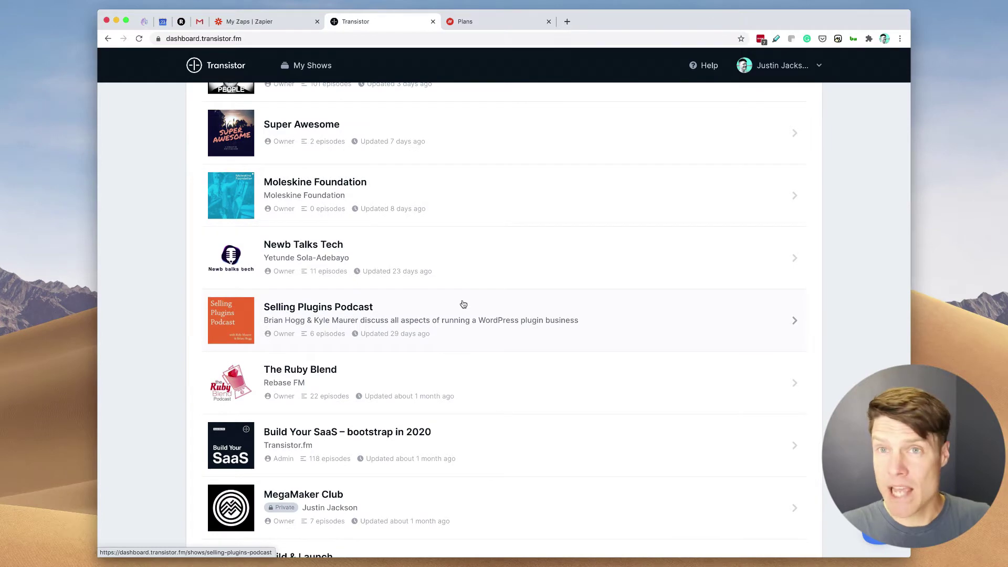
{"action": "scroll", "coordinate": [464, 307], "scroll_direction": "down", "scroll_amount": 4}
{"action": "scroll", "coordinate": [342, 312], "scroll_direction": "down", "scroll_amount": 1}
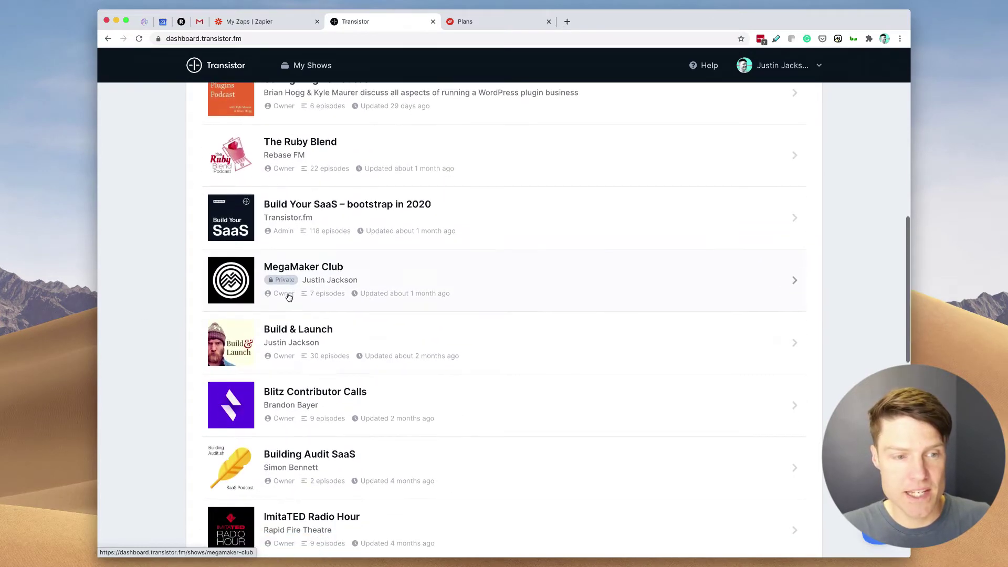
{"action": "left_click", "coordinate": [340, 282]}
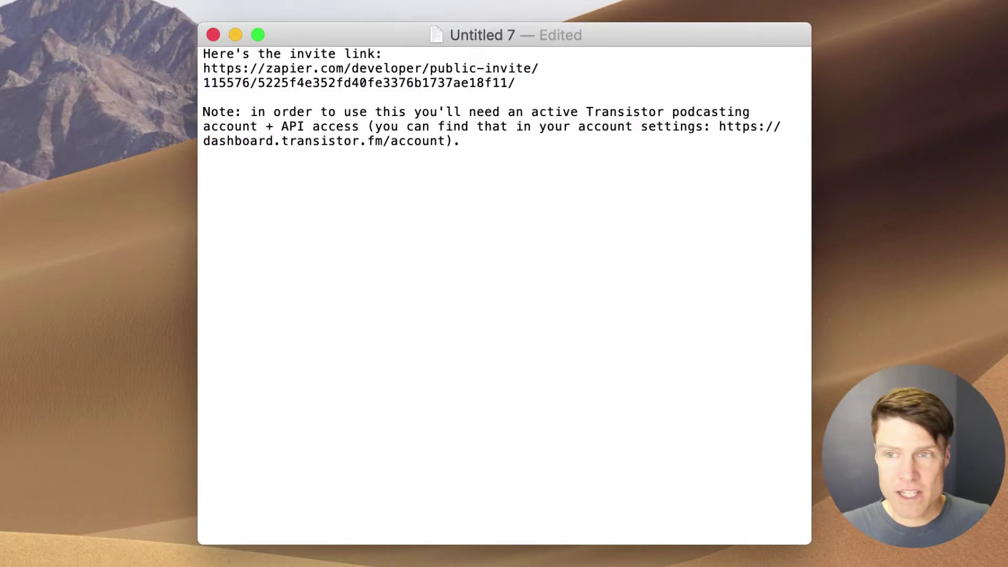
{"action": "left_click_drag", "start_coordinate": [522, 85], "coordinate": [156, 73]}
{"action": "key", "text": "super+c"}
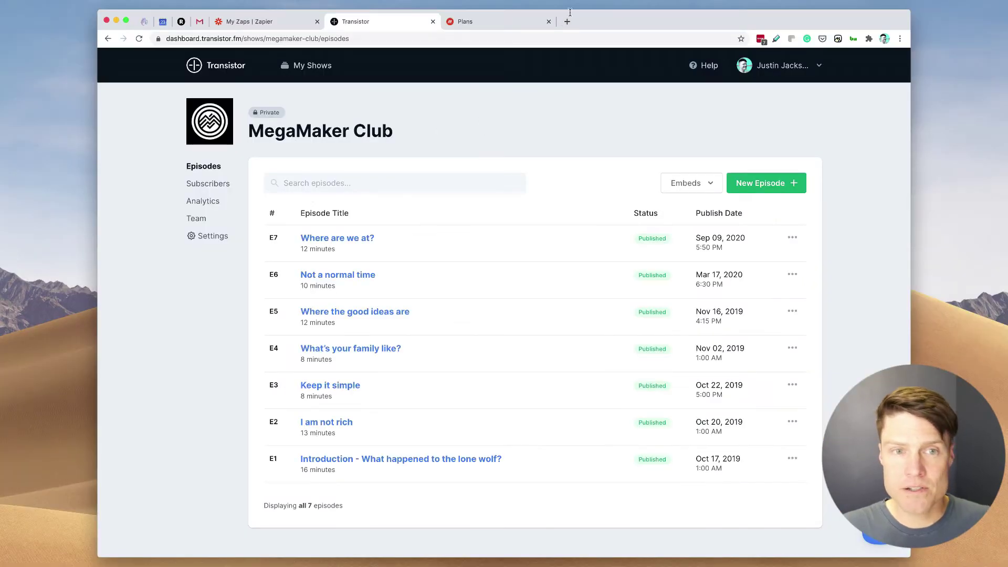
- Load the pasted Transistor.fm invite link in a new tab and accept the invite
{"action": "left_click", "coordinate": [567, 22]}
{"action": "key", "text": "super+v"}
{"action": "key", "text": "Return"}
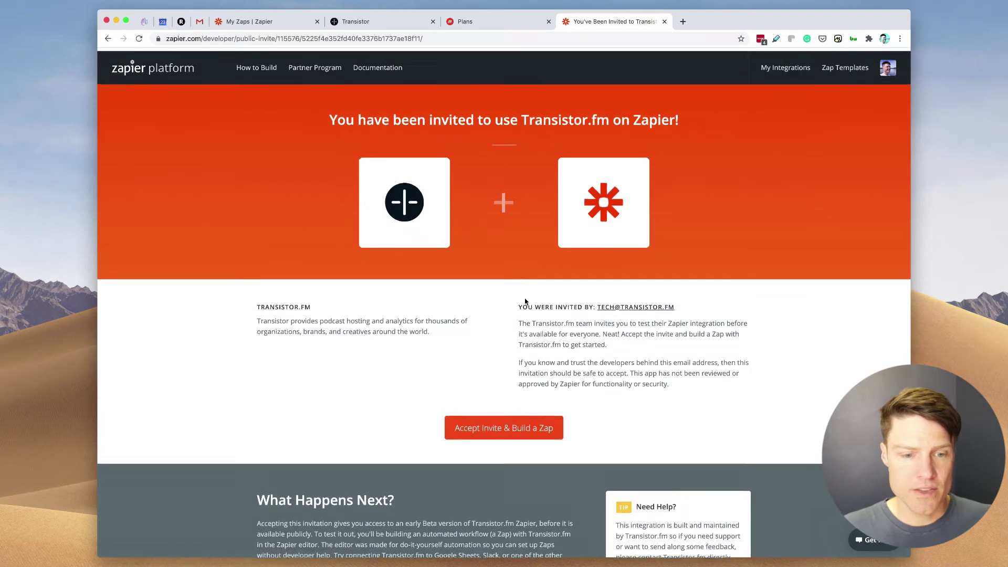
{"action": "left_click", "coordinate": [510, 428]}
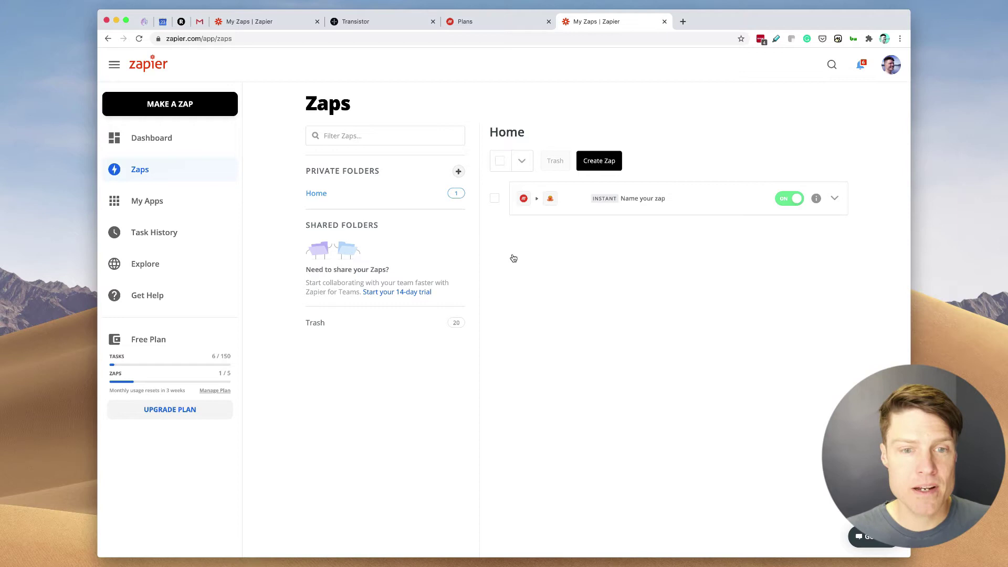
- Create a new Zap with Memberful's New Member as the trigger
{"action": "left_click", "coordinate": [602, 160]}
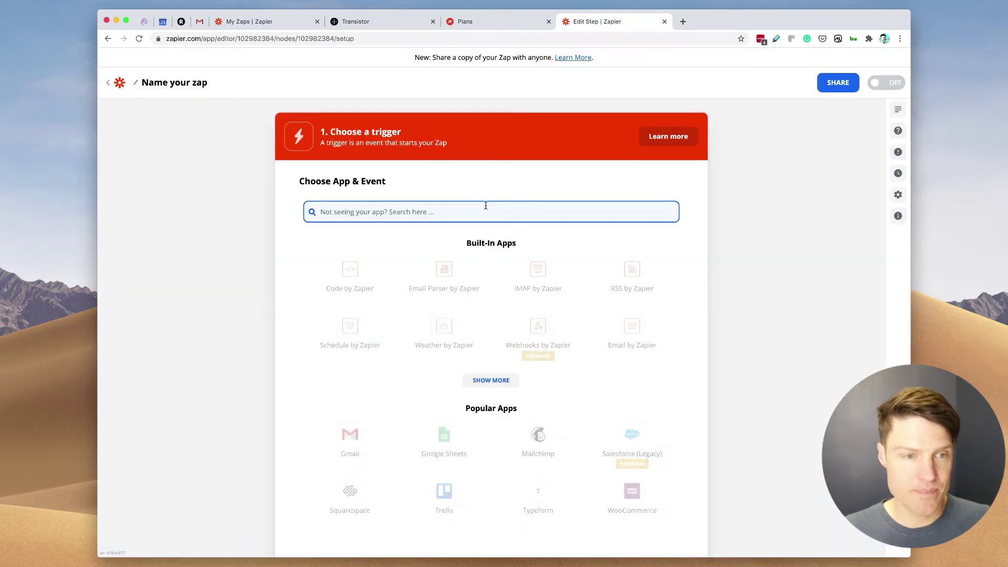
{"action": "type", "text": "memb"}
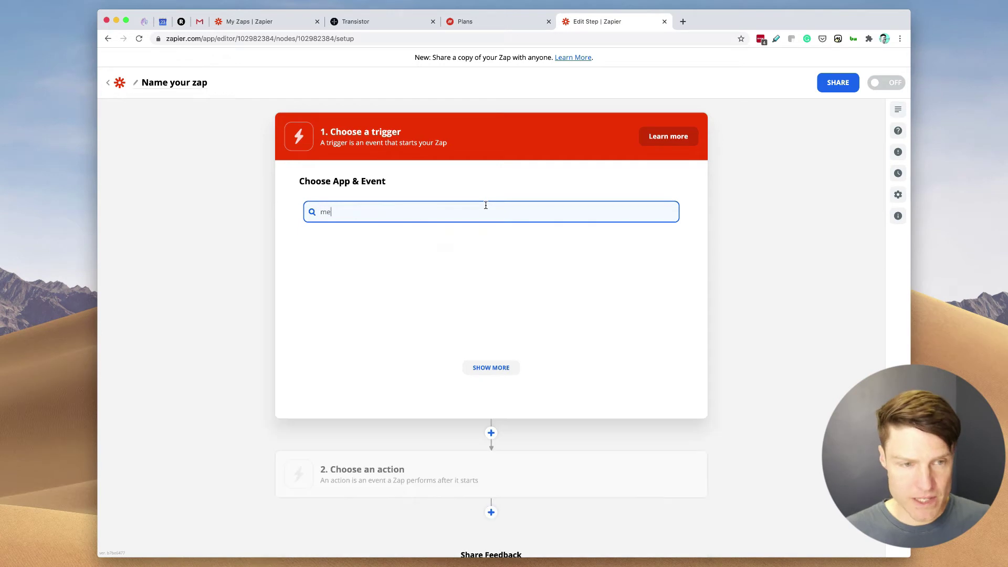
{"action": "left_click", "coordinate": [460, 286]}
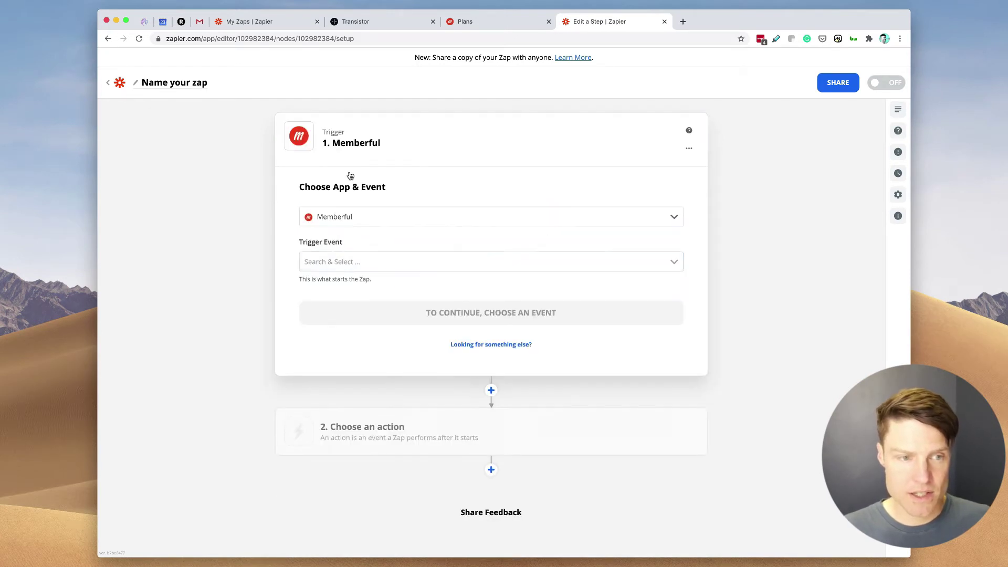
{"action": "left_click", "coordinate": [404, 262]}
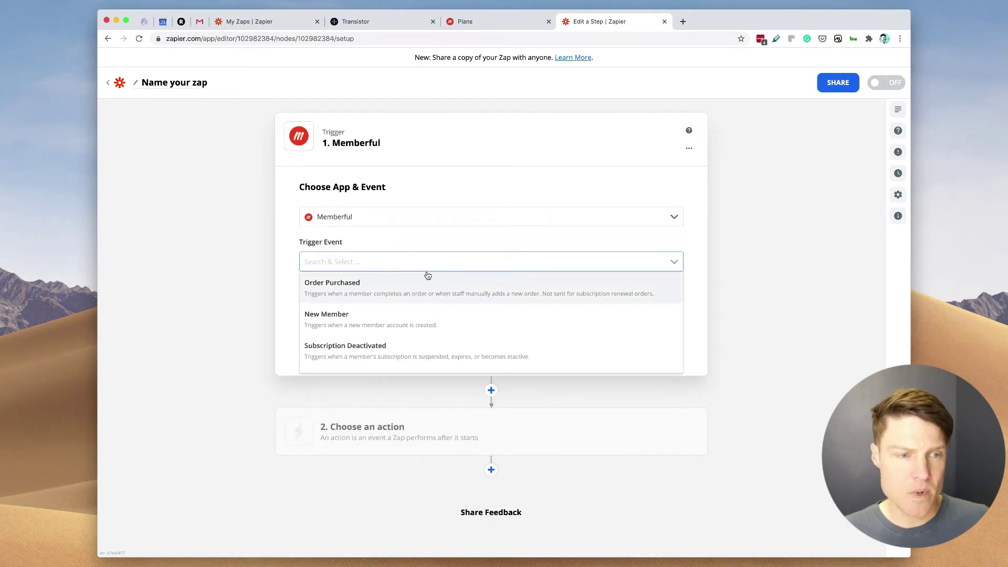
{"action": "left_click", "coordinate": [445, 329]}
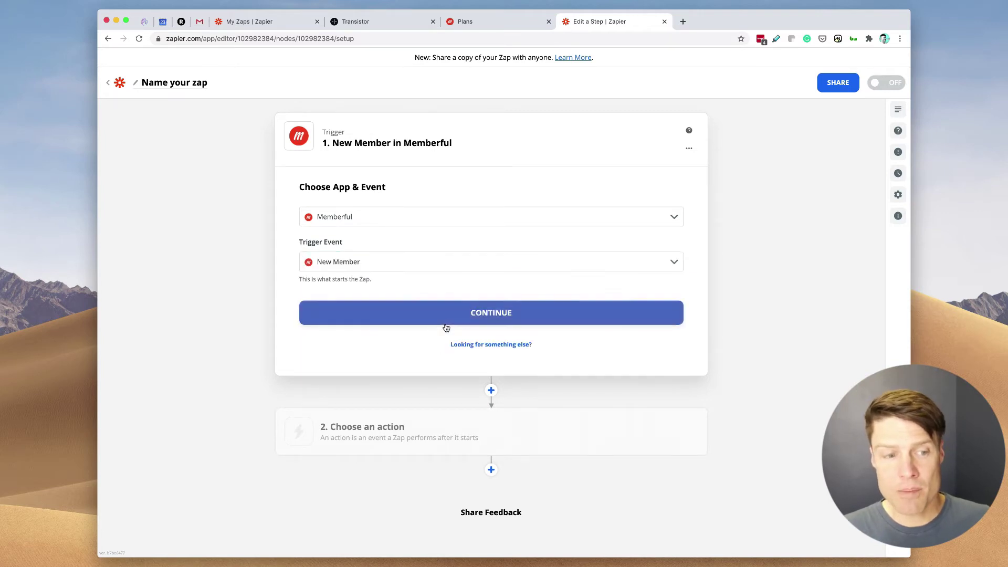
{"action": "left_click", "coordinate": [508, 315]}
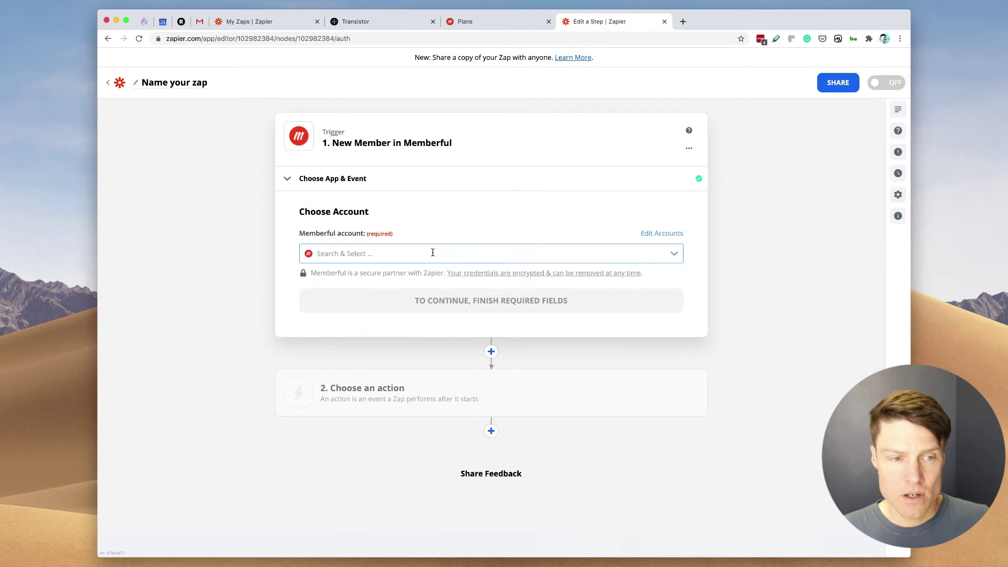
- Connect the existing Memberful account and test the trigger to fetch a sample member
{"action": "left_click", "coordinate": [434, 254]}
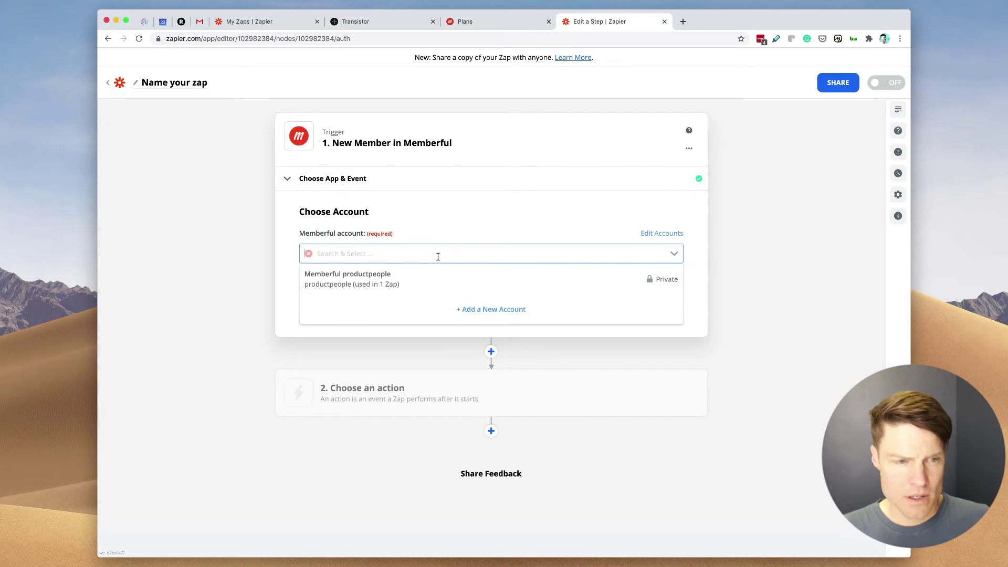
{"action": "left_click", "coordinate": [458, 285]}
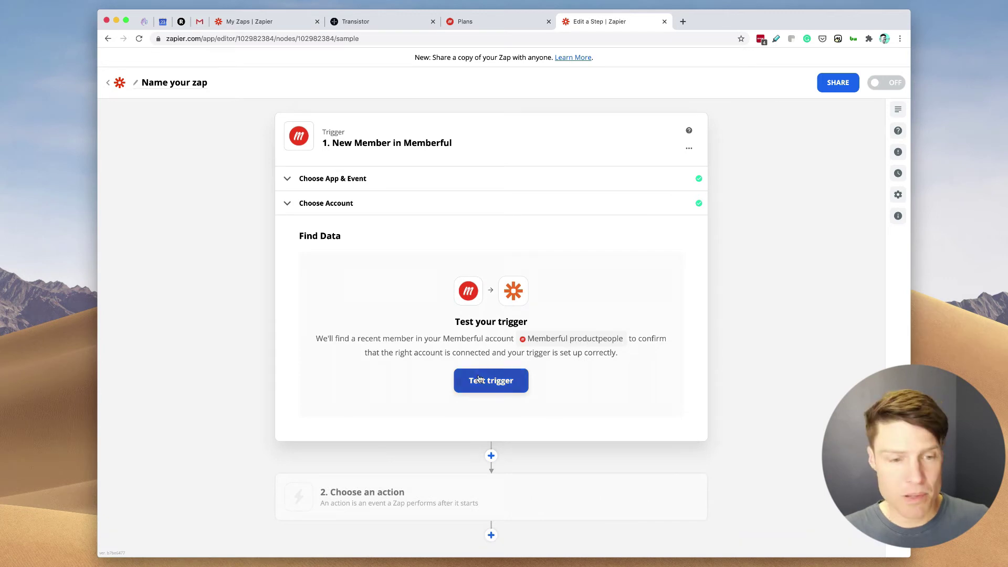
{"action": "left_click", "coordinate": [492, 387]}
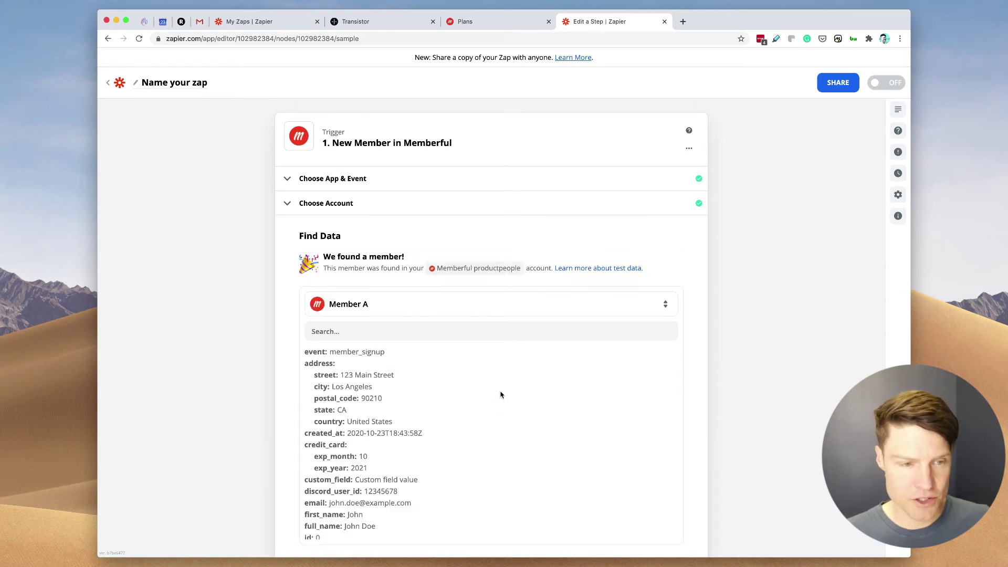
{"action": "scroll", "coordinate": [508, 404], "scroll_direction": "down", "scroll_amount": 3}
{"action": "scroll", "coordinate": [543, 423], "scroll_direction": "down", "scroll_amount": 5}
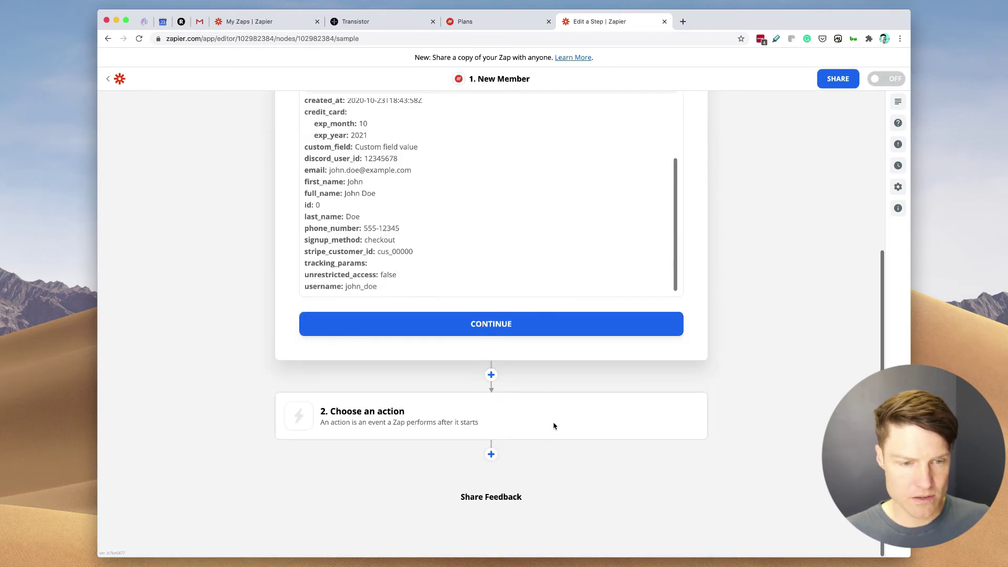
{"action": "left_click", "coordinate": [541, 323]}
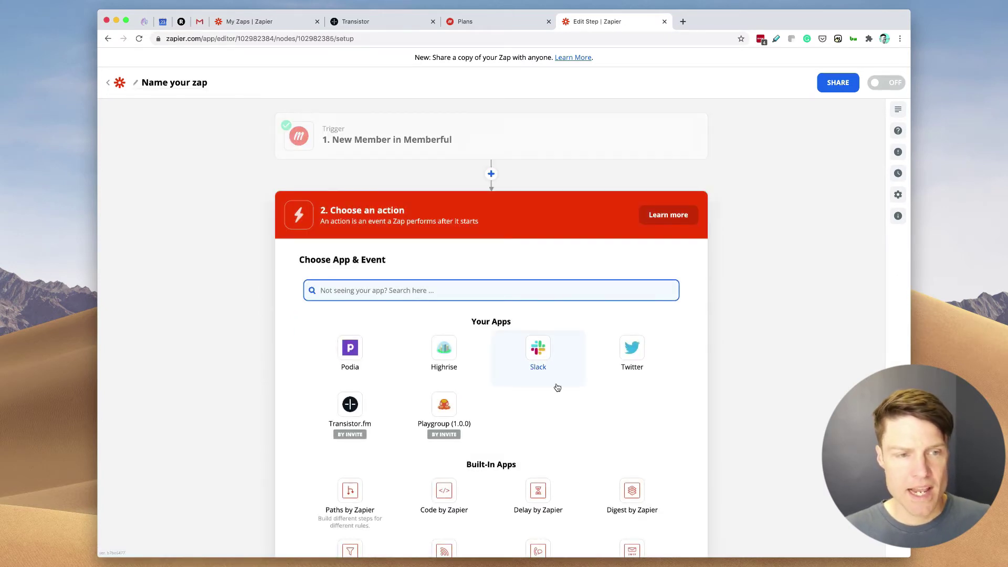
- Add a Transistor.fm Create Subscriber action using the connected Transistor.fm account
{"action": "type", "text": "tr"}
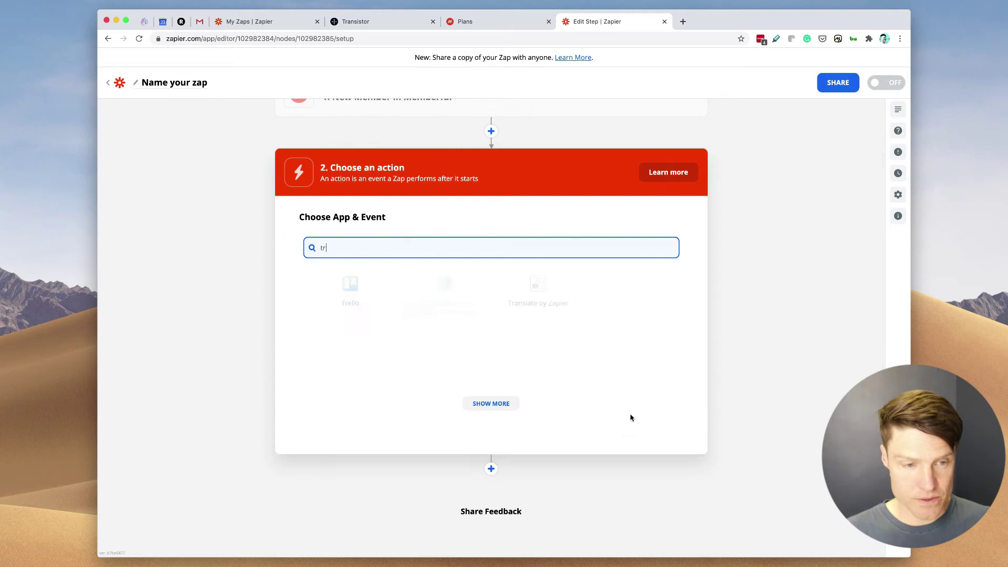
{"action": "type", "text": "ansis"}
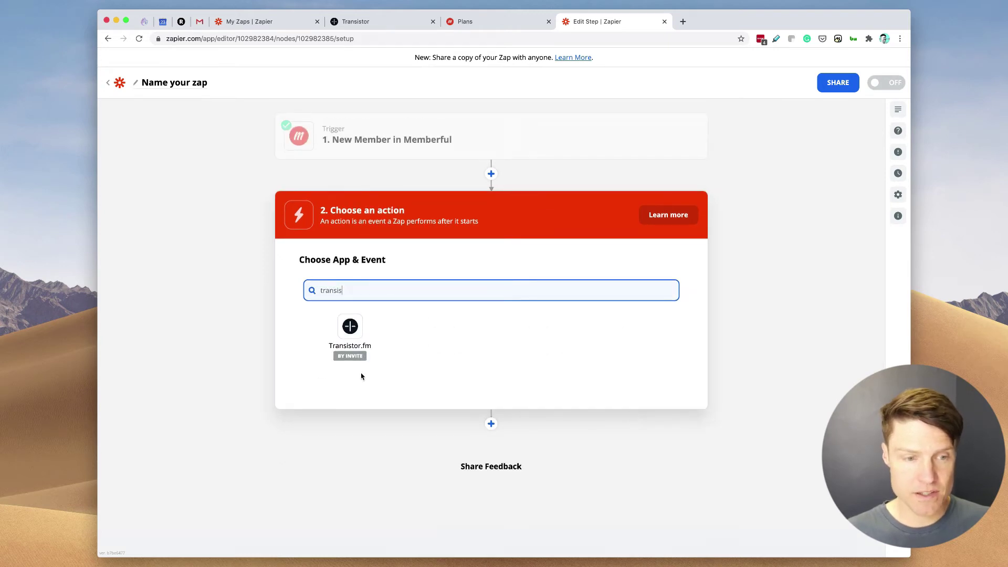
{"action": "left_click", "coordinate": [350, 336]}
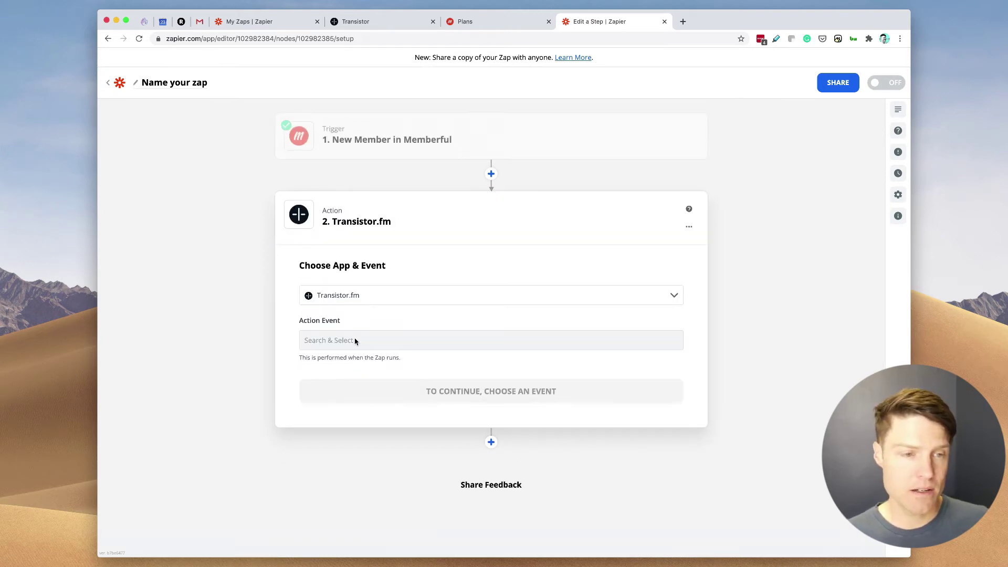
{"action": "left_click", "coordinate": [484, 343]}
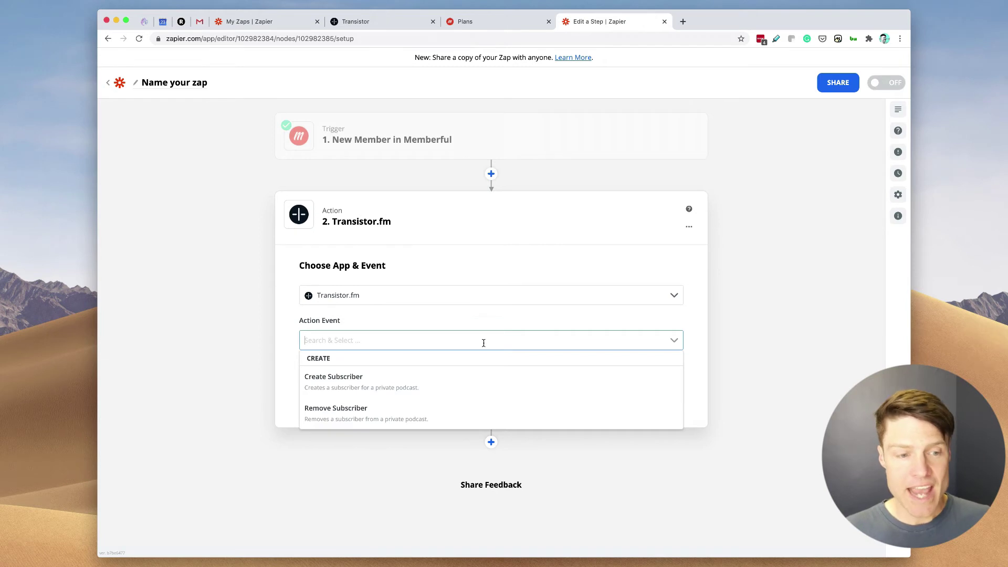
{"action": "left_click", "coordinate": [330, 390]}
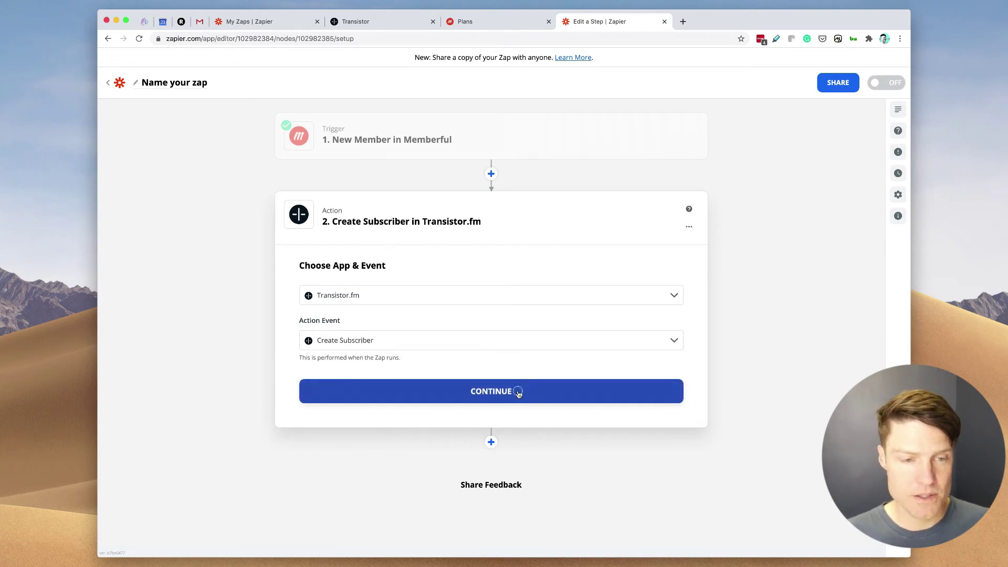
{"action": "left_click", "coordinate": [518, 393]}
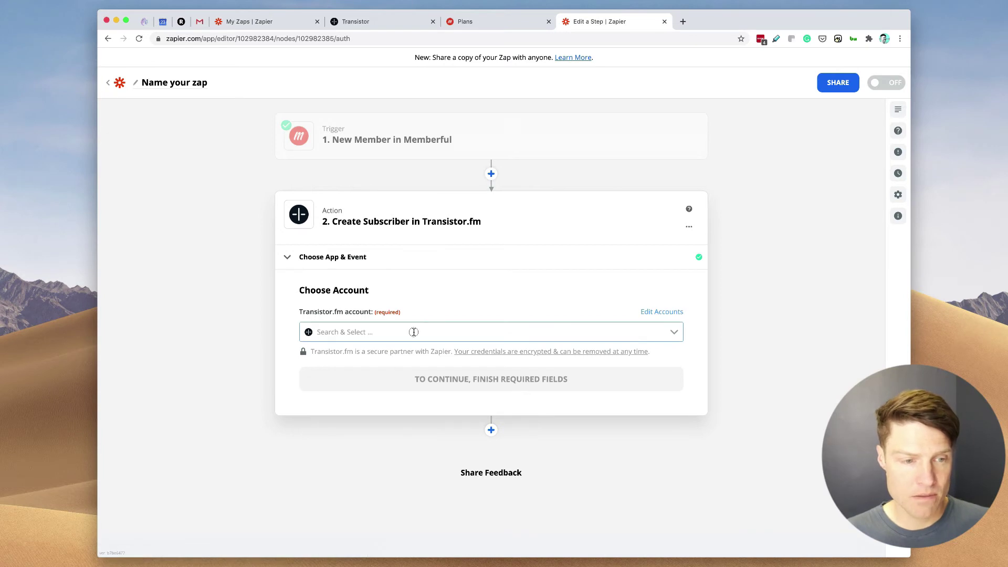
{"action": "left_click", "coordinate": [414, 332]}
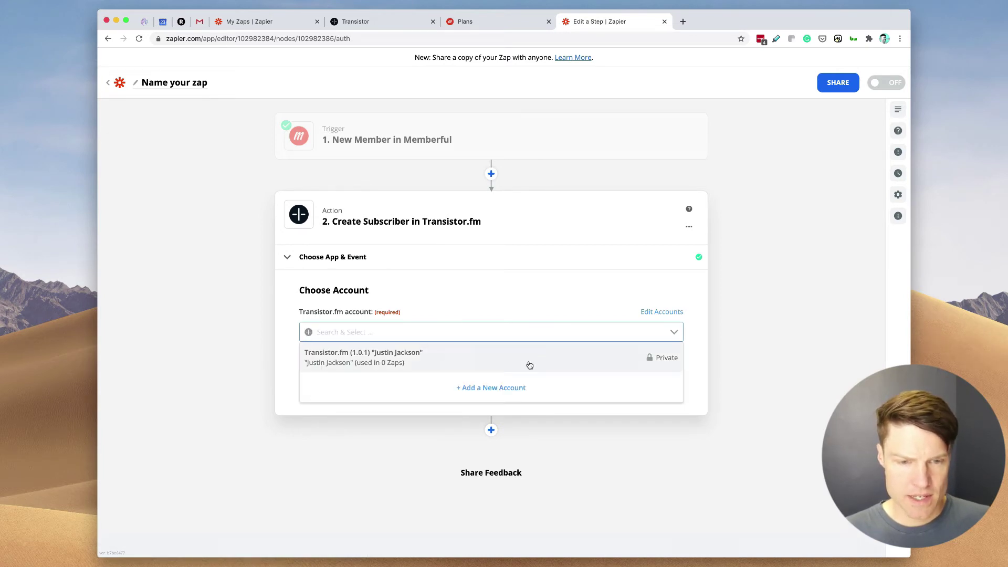
{"action": "left_click", "coordinate": [432, 359]}
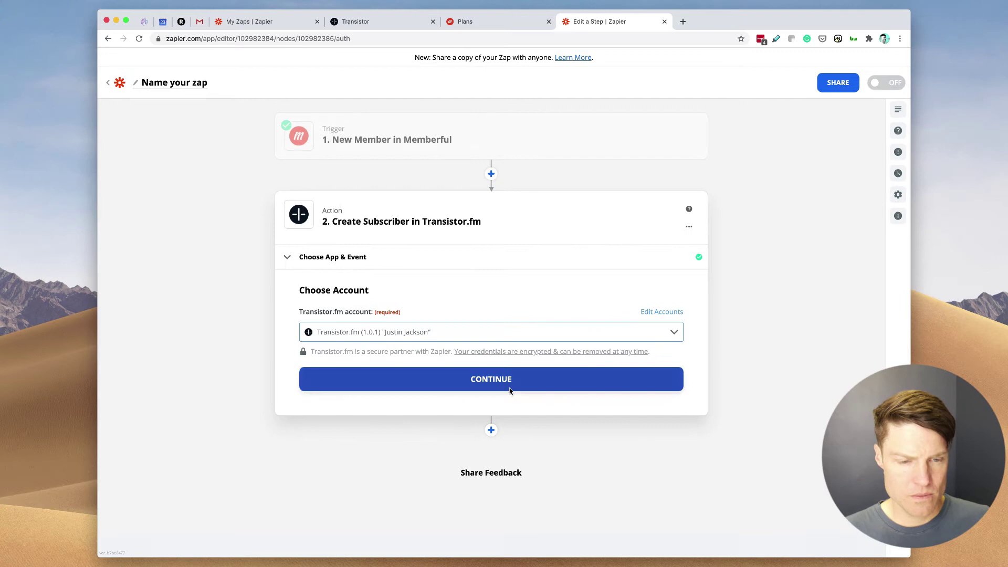
{"action": "left_click", "coordinate": [507, 382]}
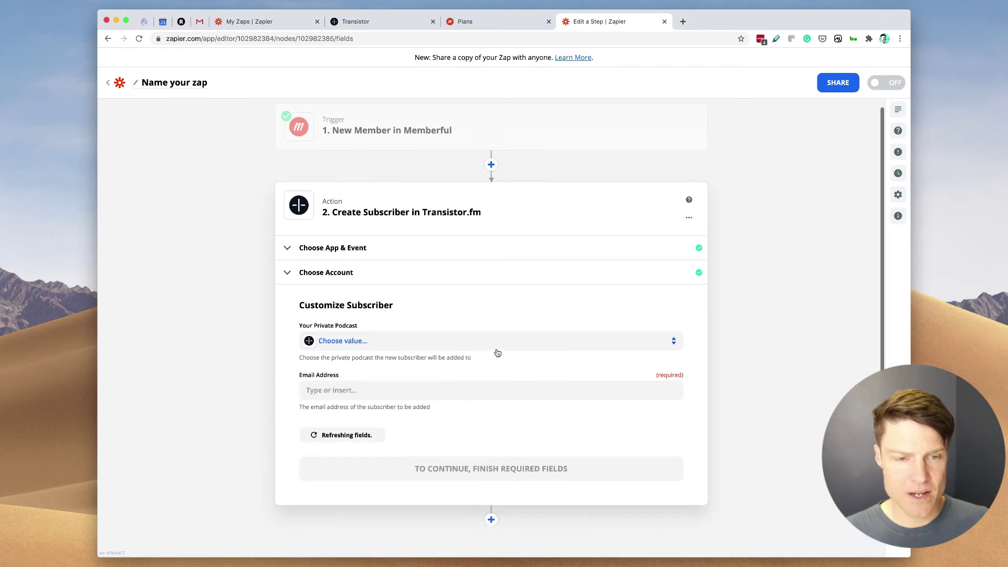
- Target the MegaMaker Club podcast and map the Memberful member's email into Email Address
{"action": "left_click", "coordinate": [499, 345]}
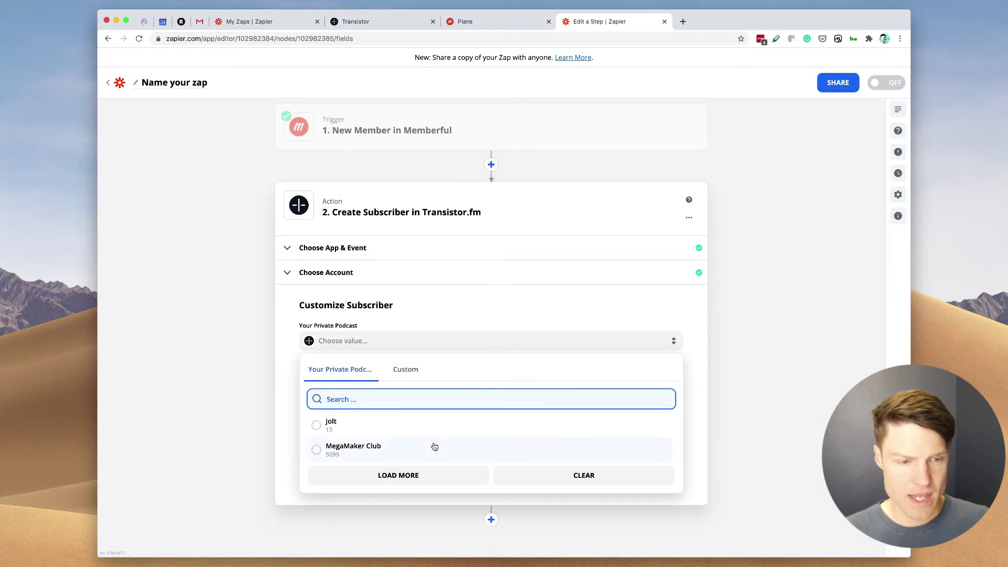
{"action": "scroll", "coordinate": [415, 448], "scroll_direction": "down", "scroll_amount": 2}
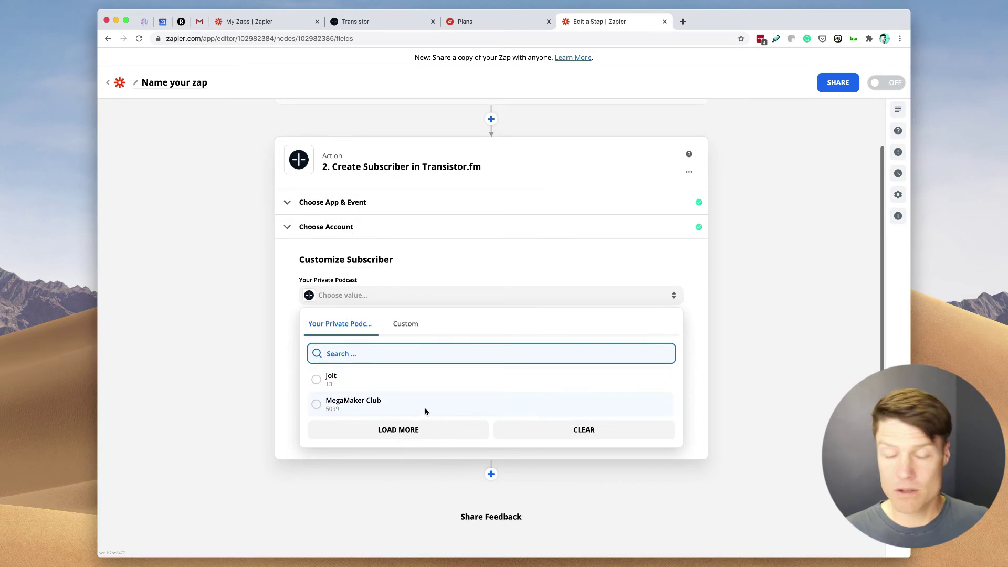
{"action": "left_click", "coordinate": [316, 405]}
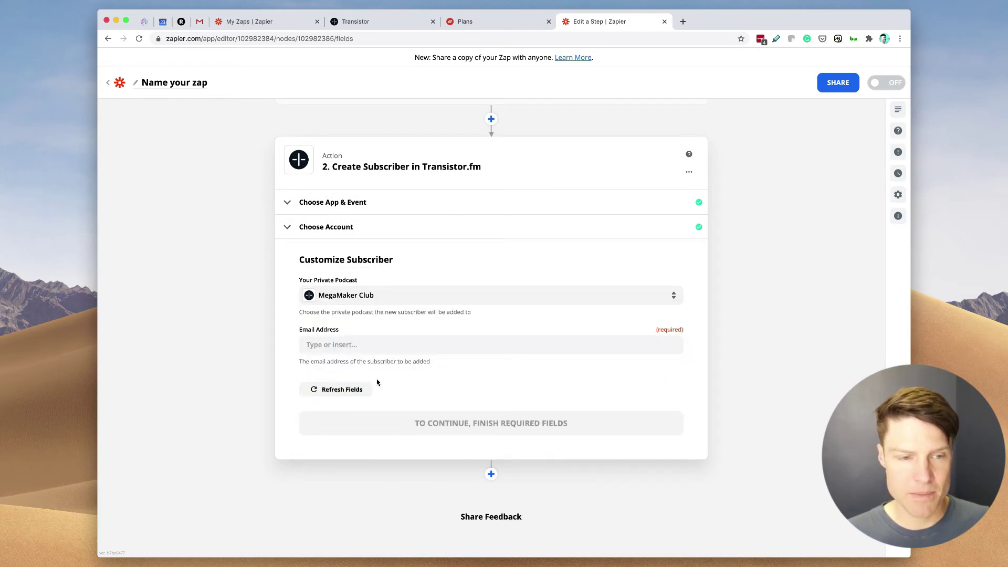
{"action": "left_click", "coordinate": [421, 349]}
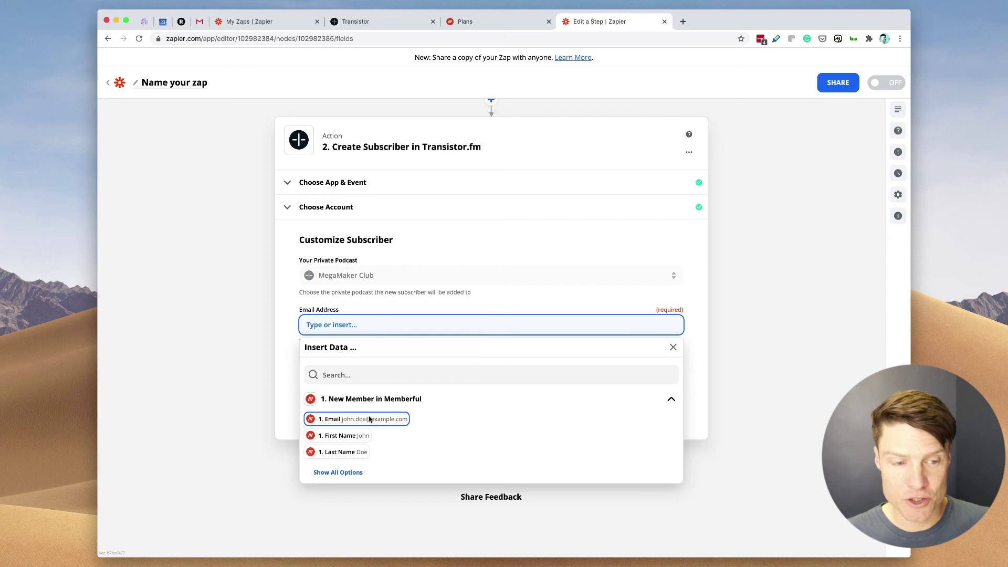
{"action": "left_click", "coordinate": [382, 423]}
{"action": "left_click", "coordinate": [544, 292]}
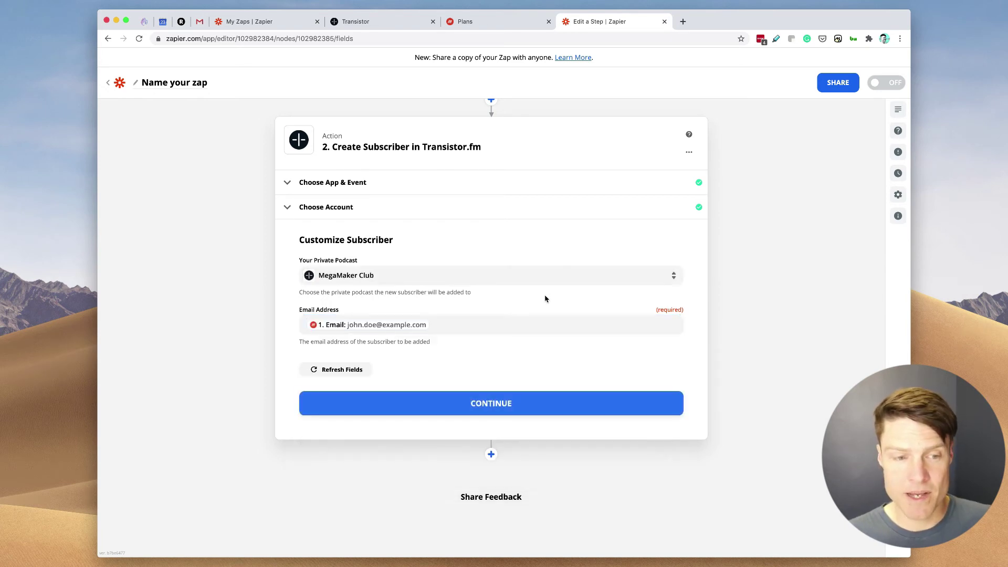
- Test the Transistor.fm step to send a test subscriber
{"action": "left_click", "coordinate": [465, 403]}
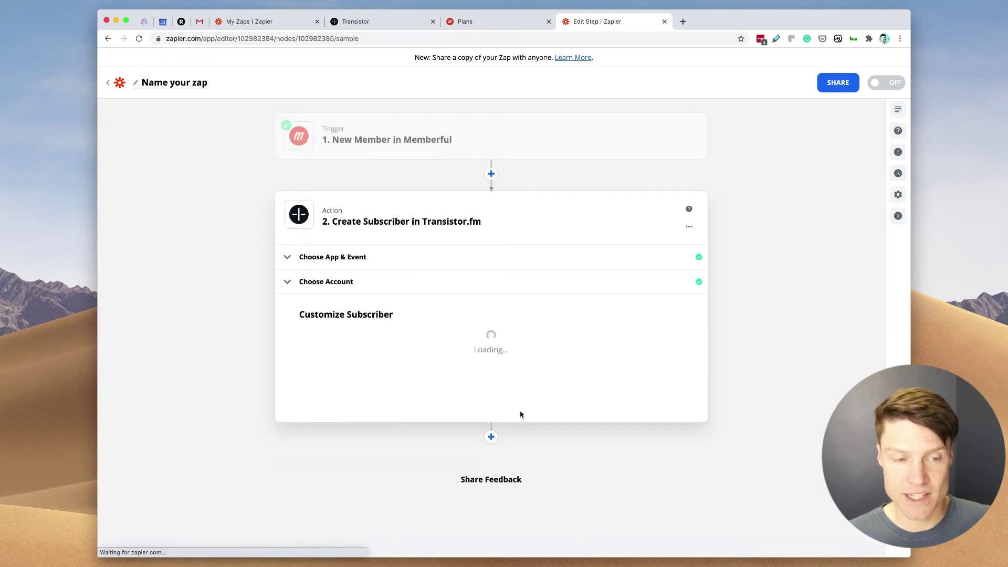
{"action": "scroll", "coordinate": [668, 443], "scroll_direction": "down", "scroll_amount": 2}
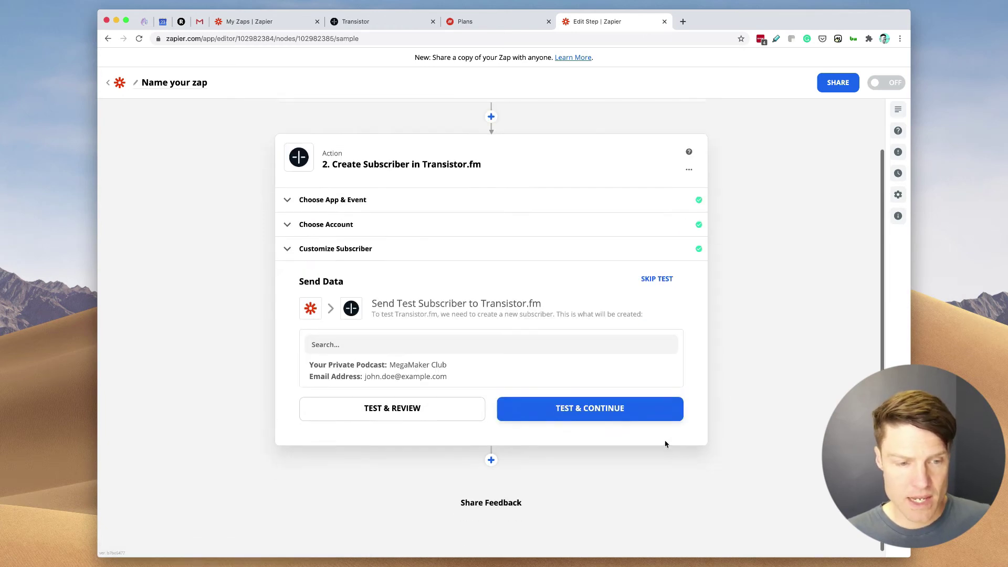
{"action": "left_click", "coordinate": [435, 413]}
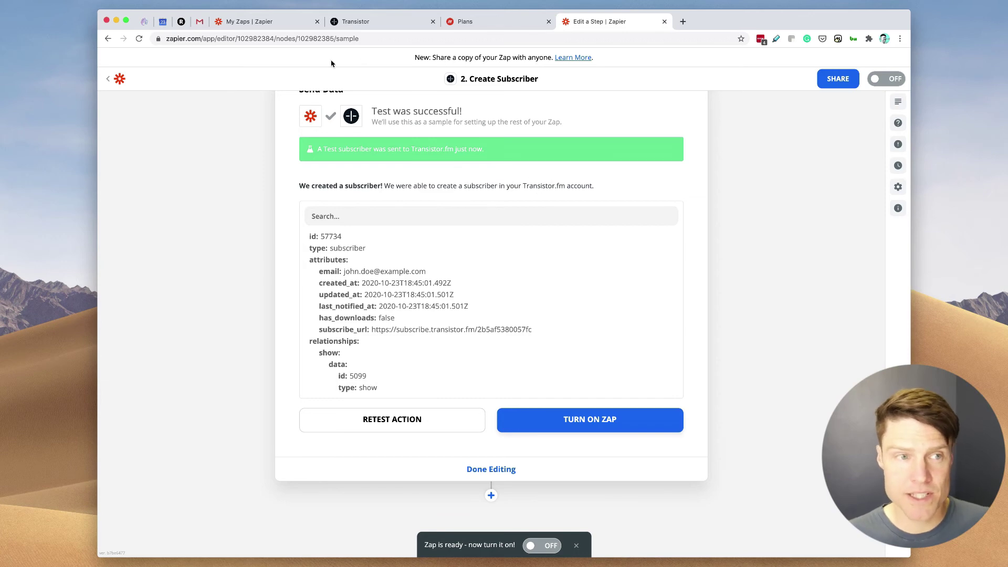
- Check the test entry in MegaMaker Club's Transistor subscriber list, then return to Zapier
{"action": "left_click", "coordinate": [362, 22]}
{"action": "left_click", "coordinate": [218, 186]}
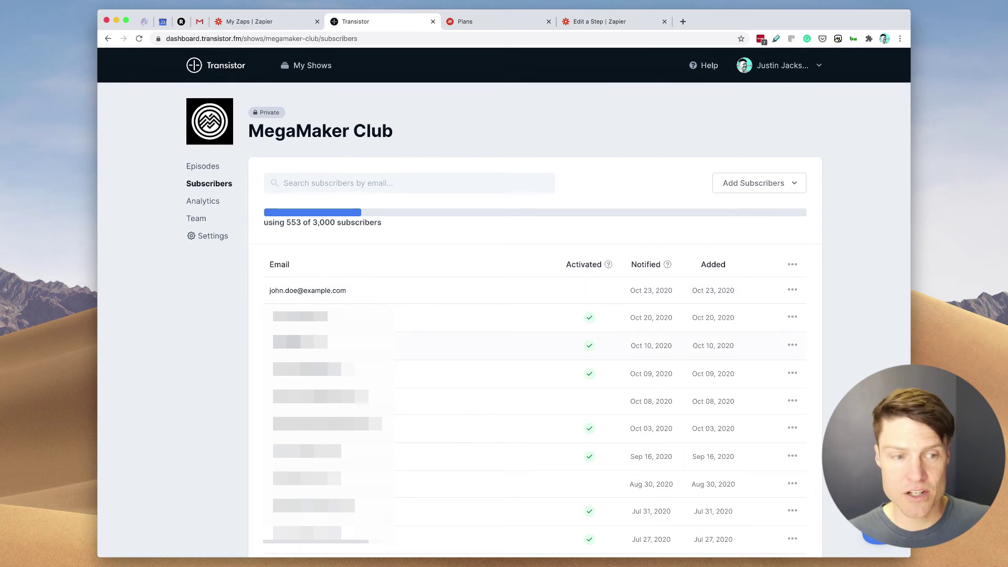
{"action": "key", "text": "super+9"}
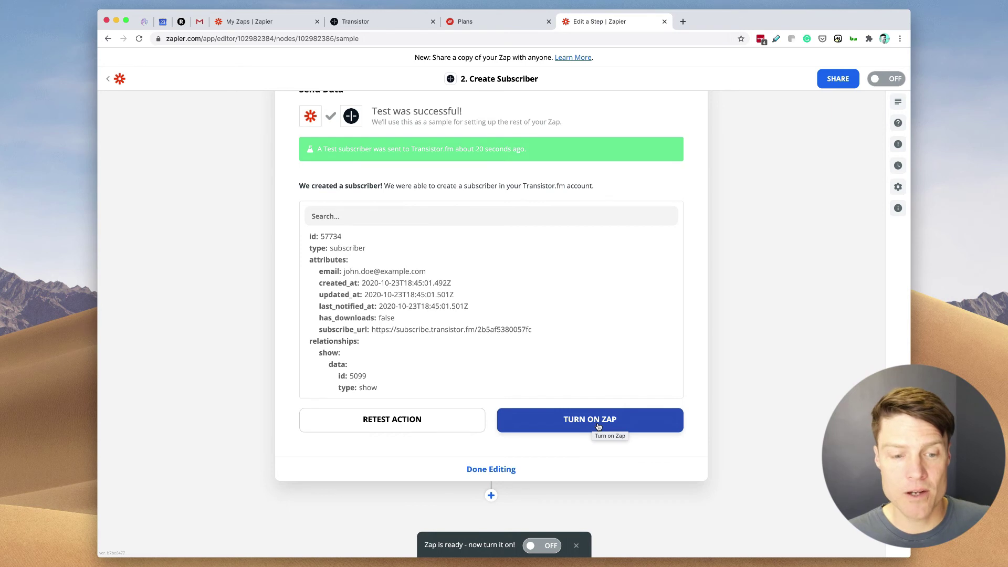
- Turn on the Zap and dismiss the 'Your Zap is on' share popup
{"action": "left_click", "coordinate": [598, 427]}
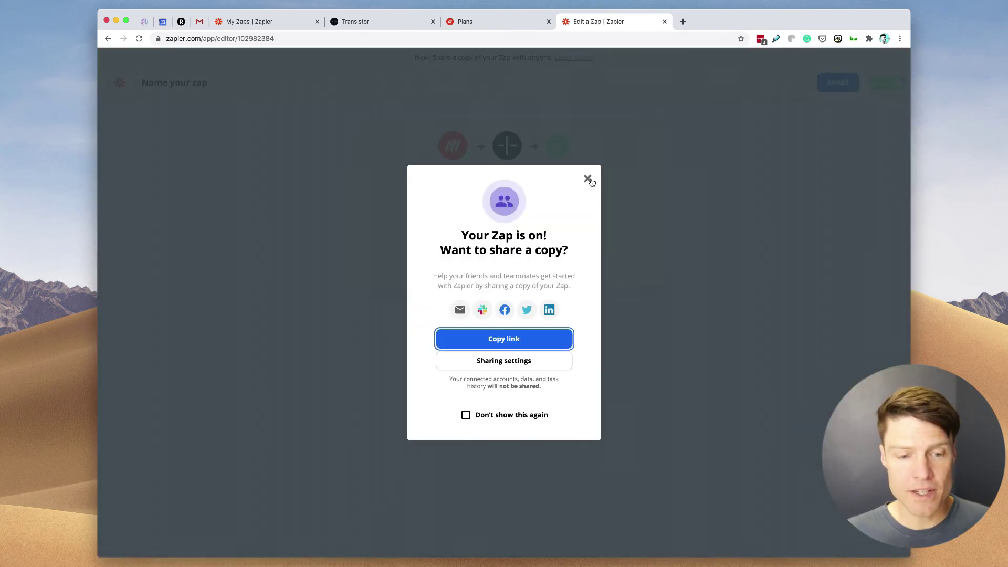
{"action": "left_click", "coordinate": [589, 177]}
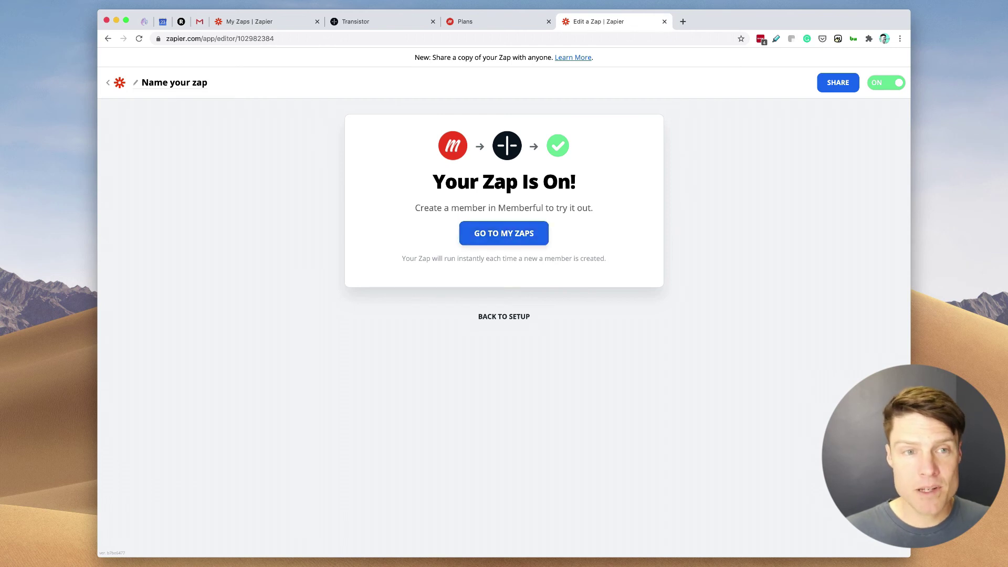
- Load megamaker.co in a new tab, then switch back to the Transistor tab
{"action": "left_click", "coordinate": [683, 21]}
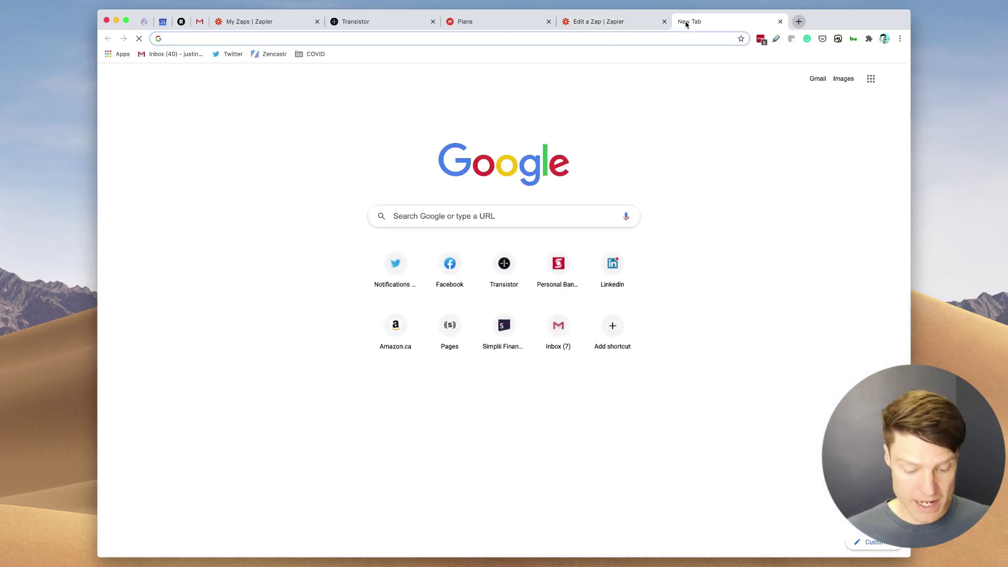
{"action": "type", "text": "megamaker.co"}
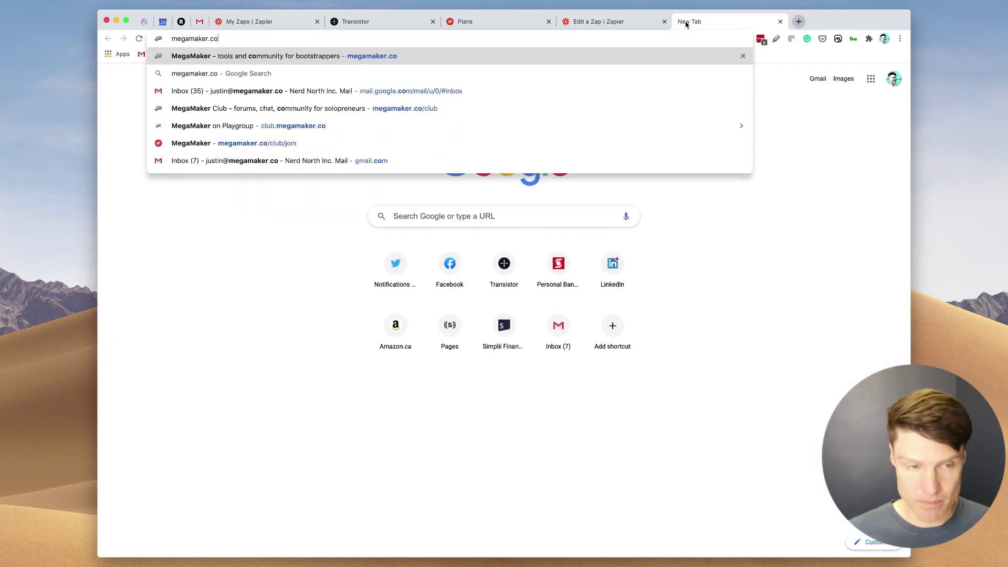
{"action": "key", "text": "Return"}
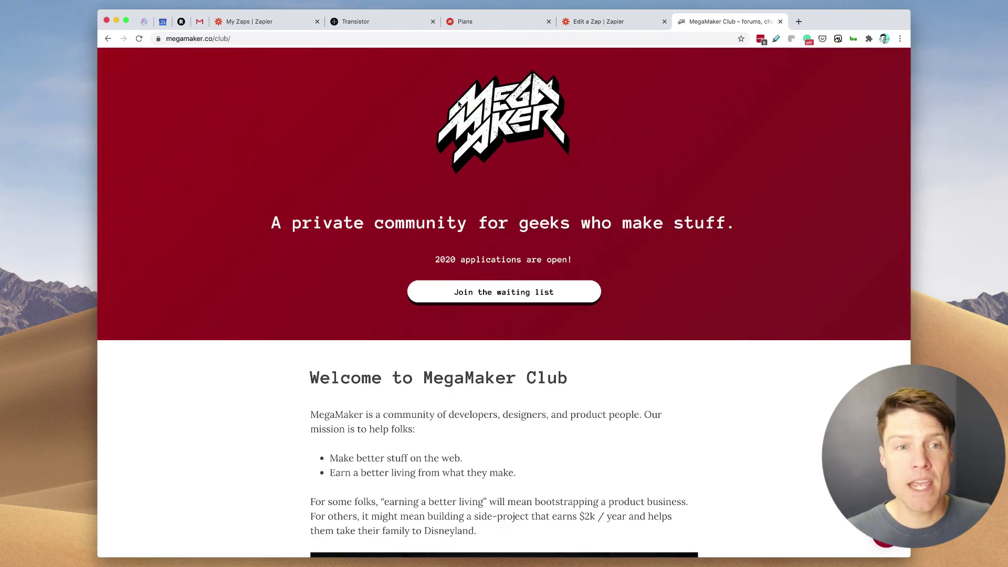
{"action": "left_click", "coordinate": [360, 21]}
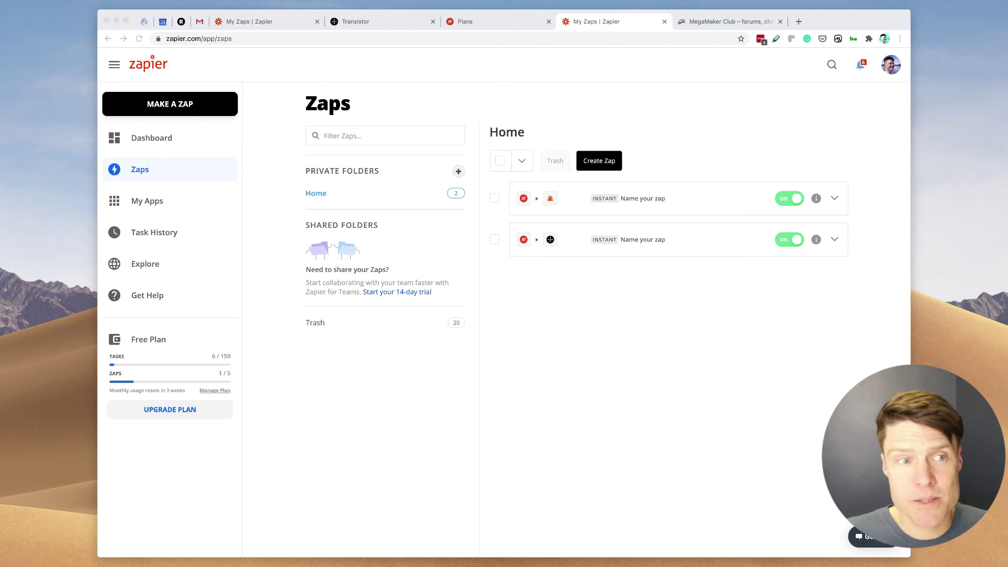
- Switch to the Transistor tab showing MegaMaker Club's 7 published episodes
{"action": "key", "text": "super+6"}
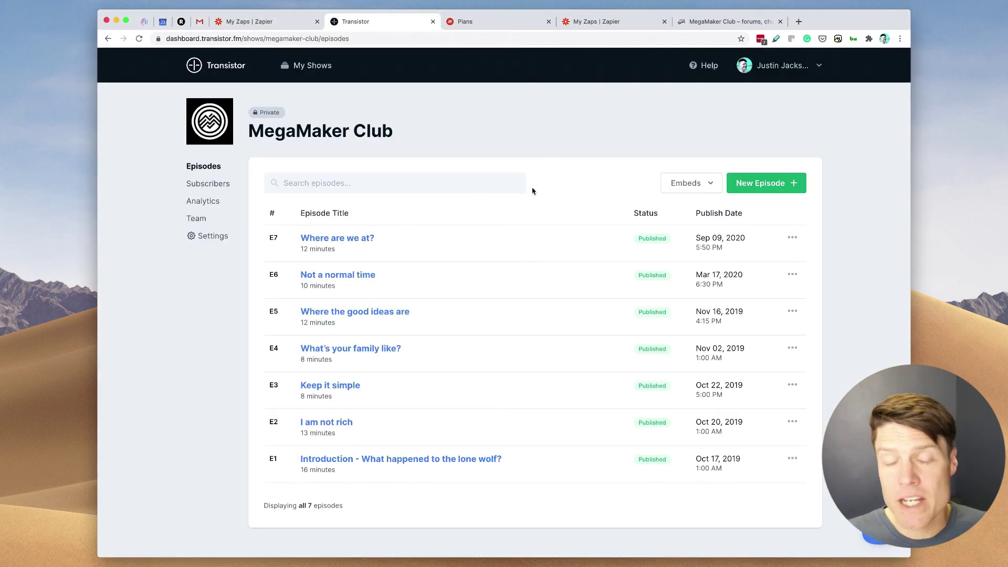